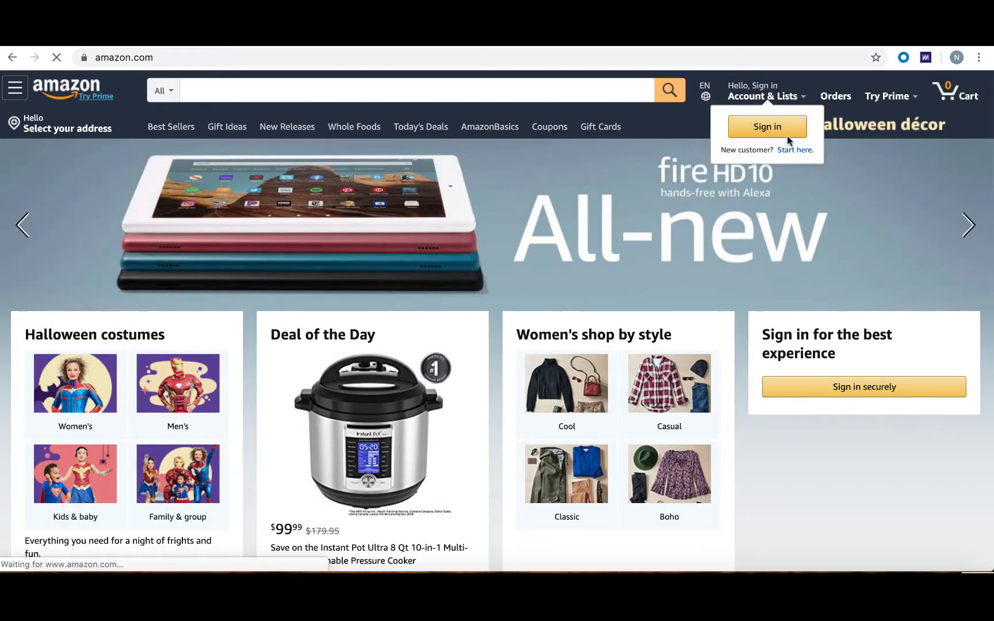
- Start a new Amazon customer account, fill in the name, email, password and password confirmation, and submit the registration
click(786, 151)
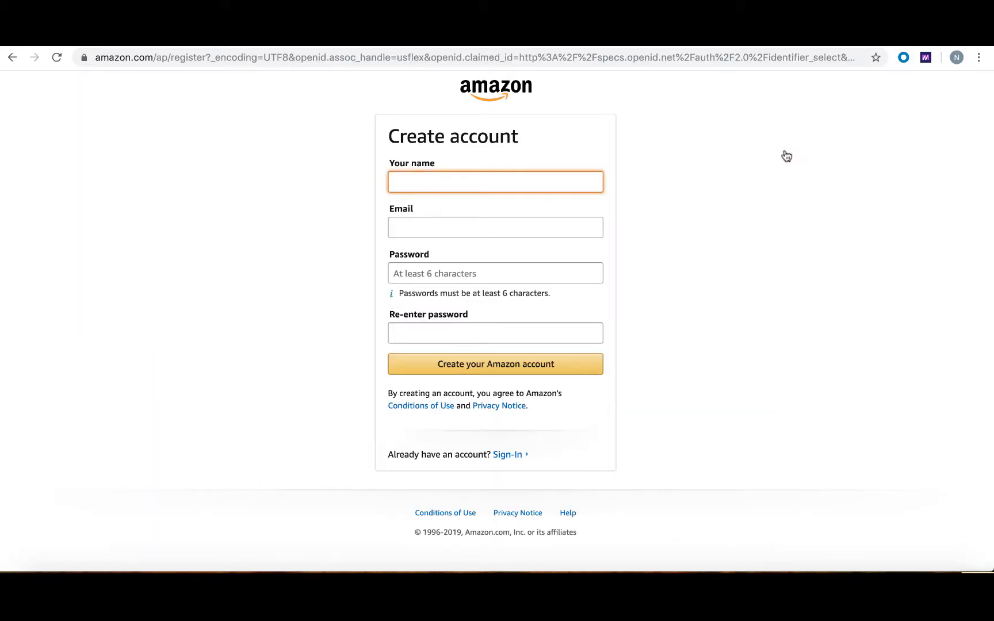
text(Natalie F)
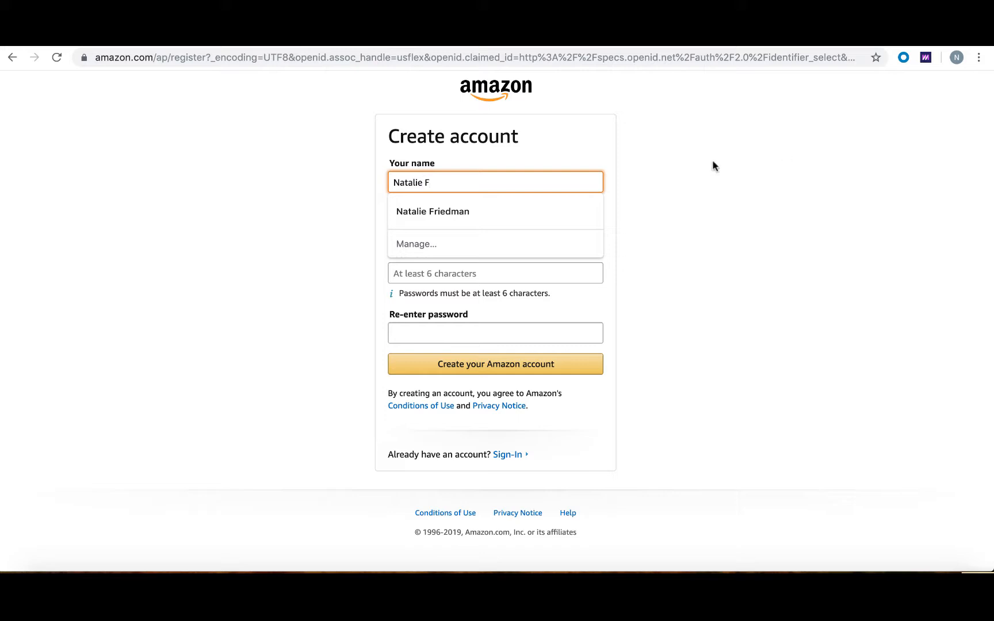
click(712, 162)
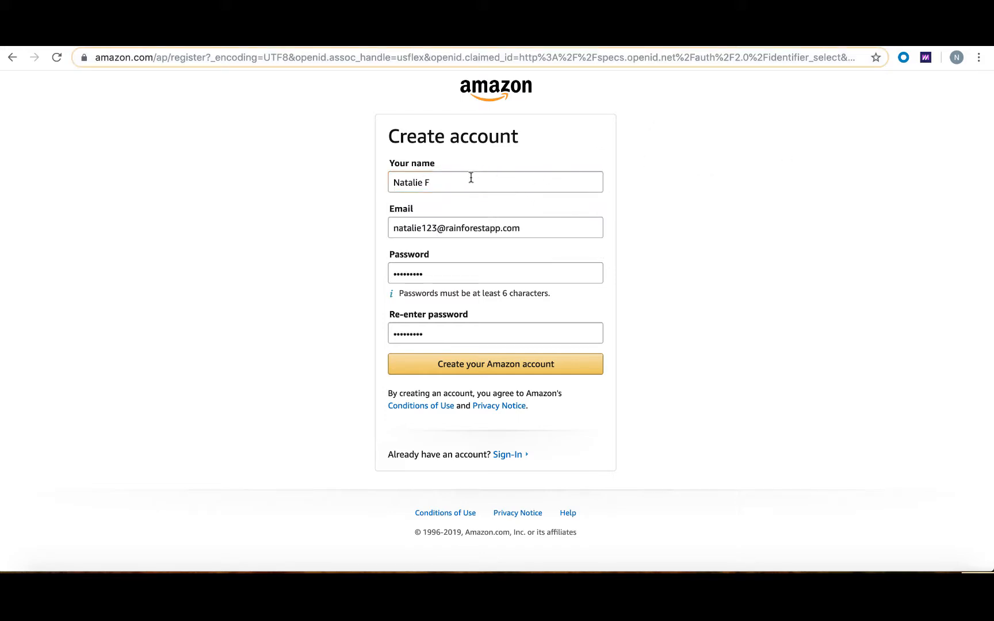
click(471, 178)
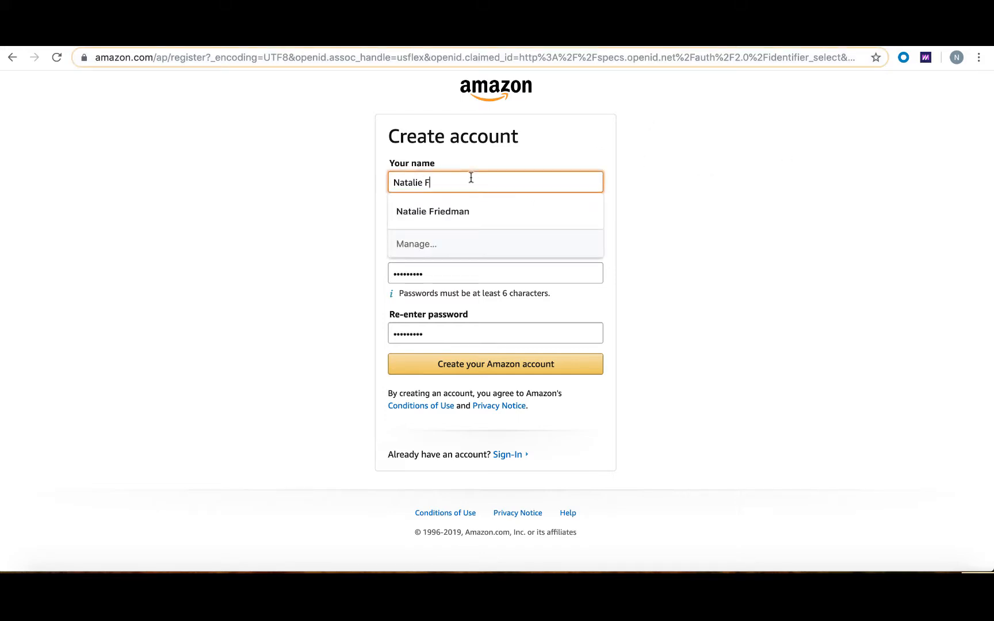
click(609, 177)
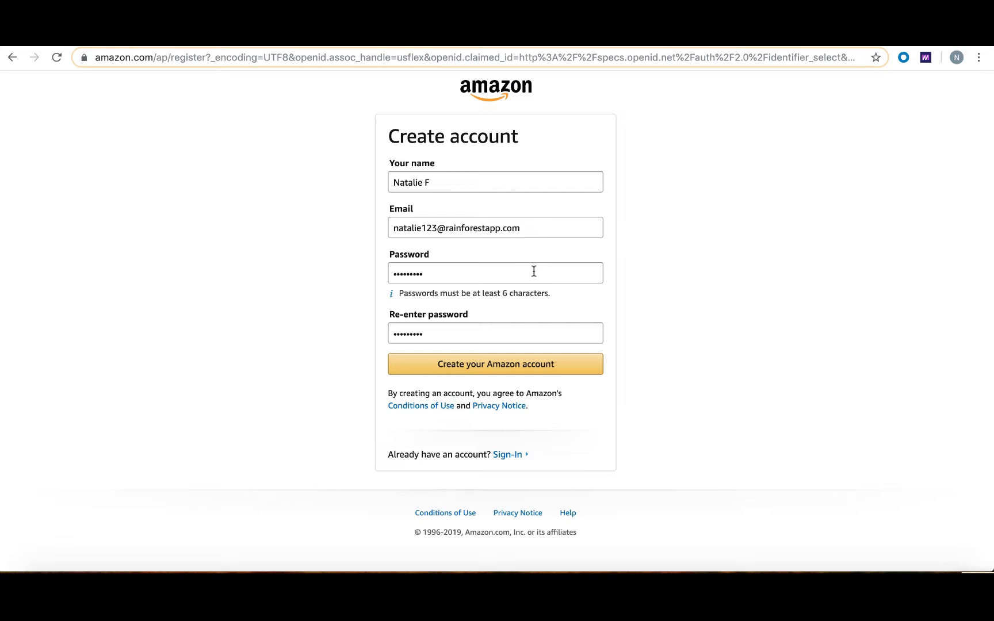
click(531, 372)
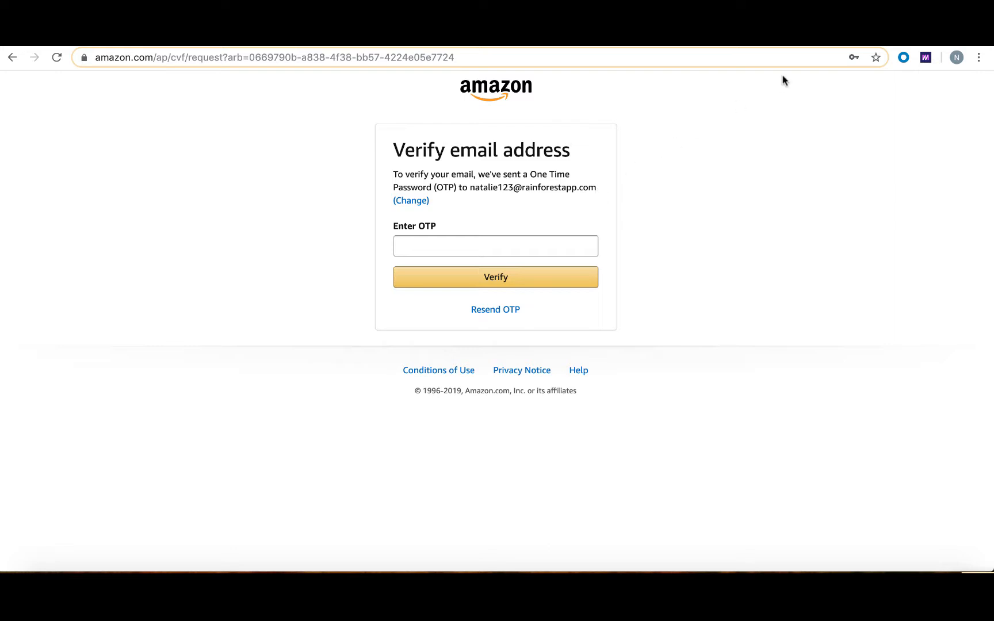
- Switch to Rainforest QA and open the Amazon Sign-Up test from the list of all tests
click(848, 36)
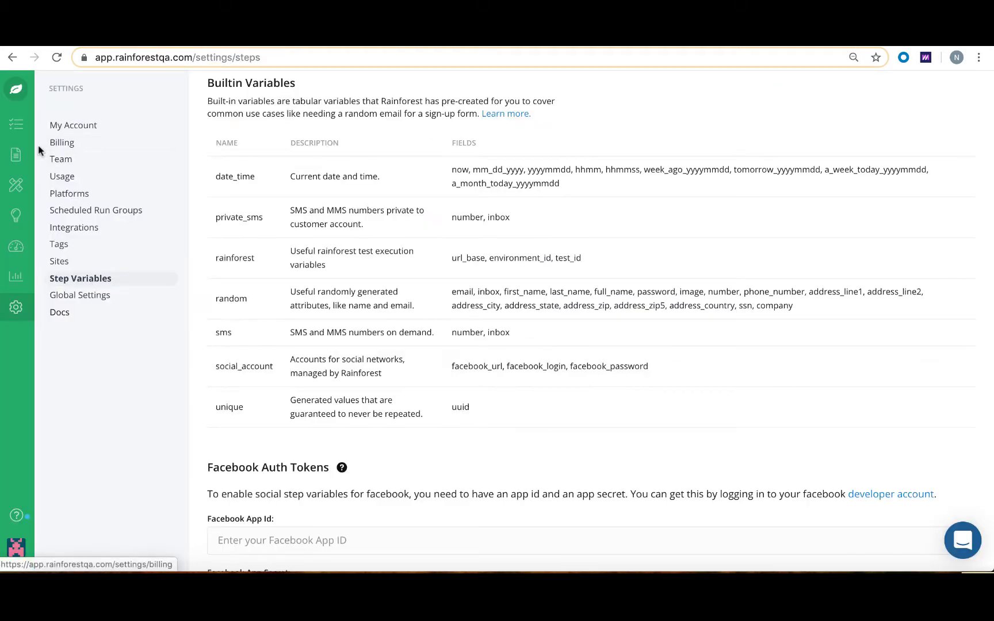
click(17, 156)
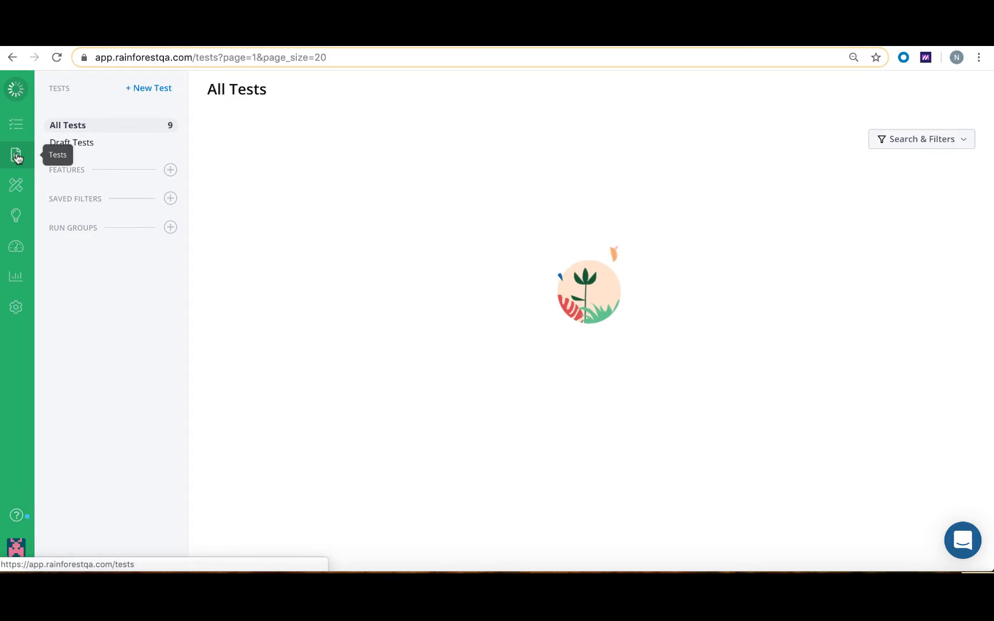
click(332, 209)
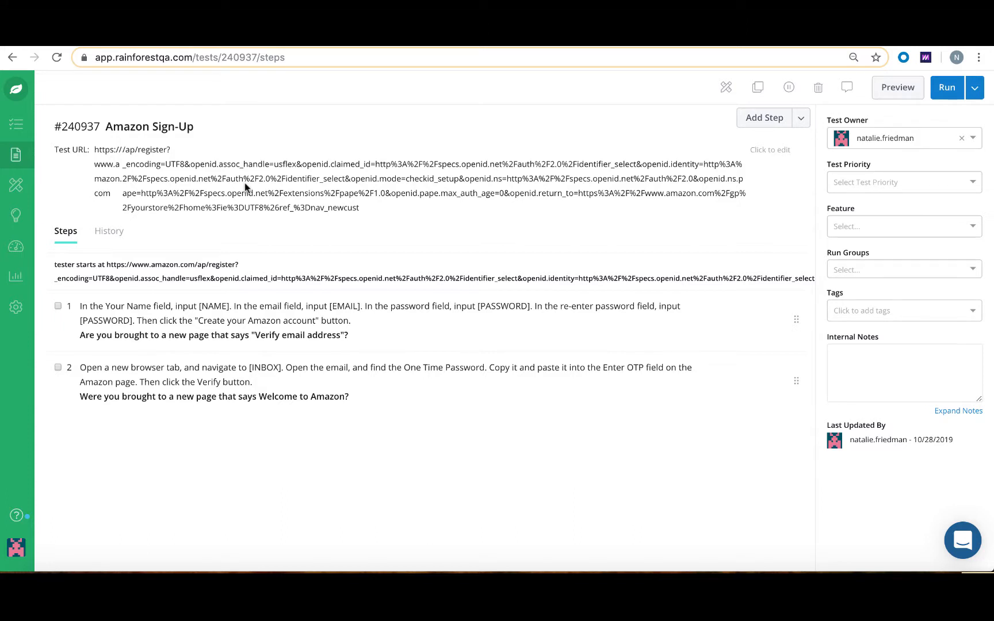
- Open the test URL for editing, check its site and register path, and save it
click(265, 174)
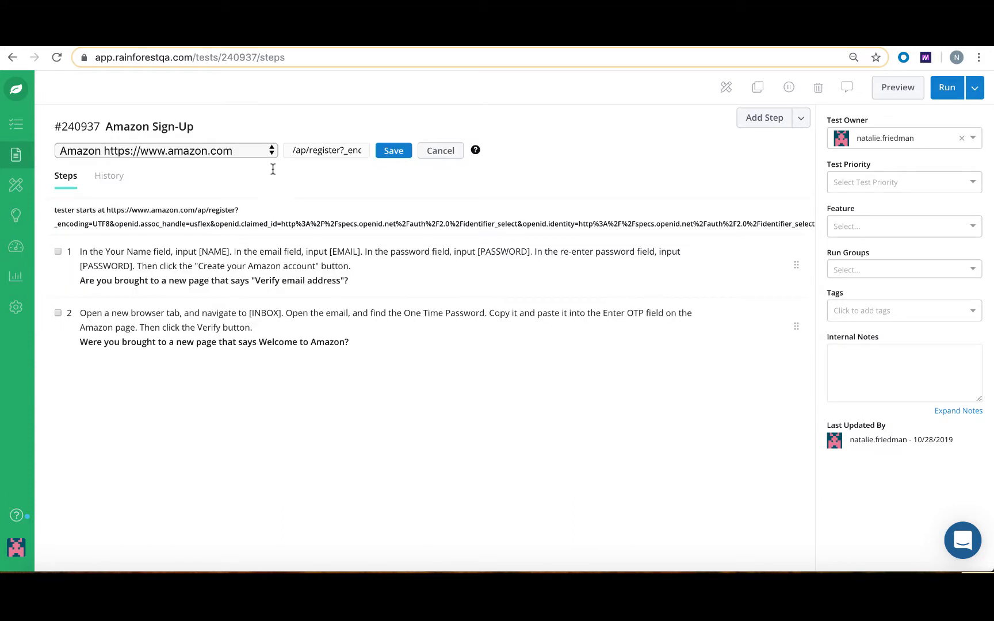
drag(292, 151, 377, 151)
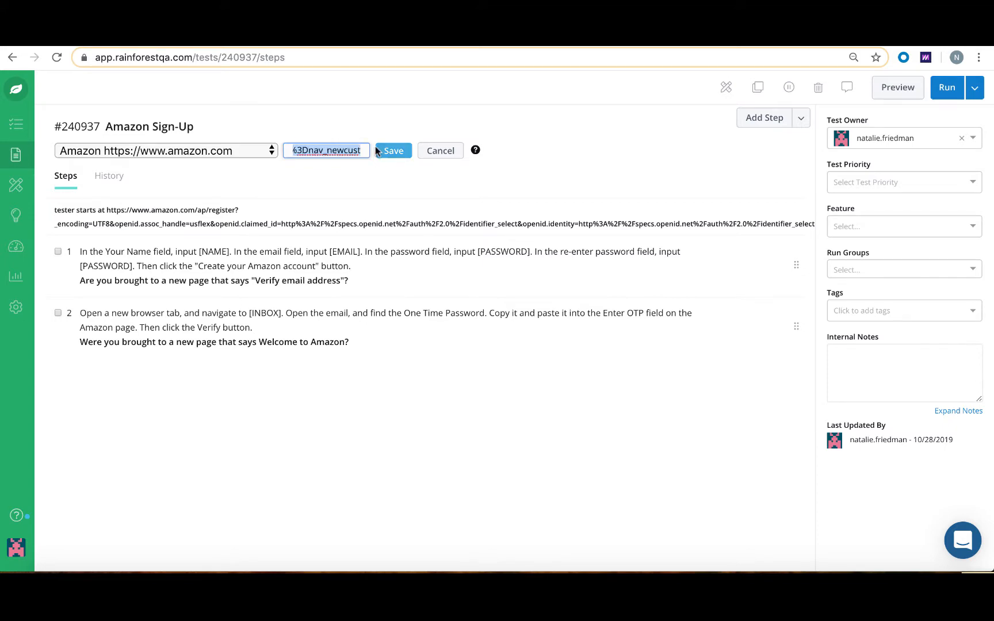
click(360, 149)
click(392, 151)
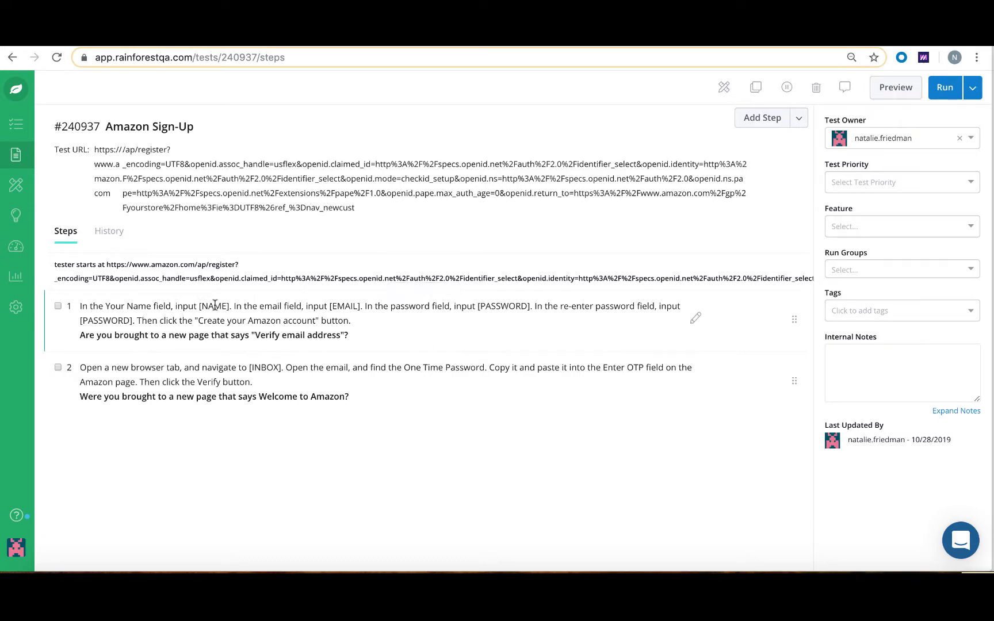
- Edit the instruction of test step 1, replacing the [NAME] placeholder with the built-in step variable {{random.full_name}}
click(695, 318)
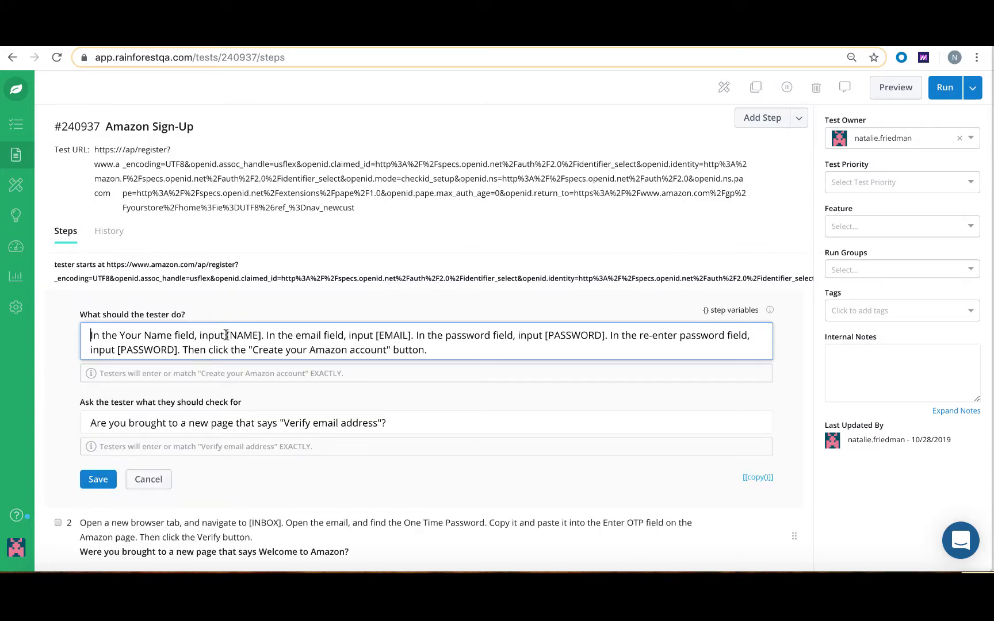
drag(226, 335, 257, 329)
key(BackSpace)
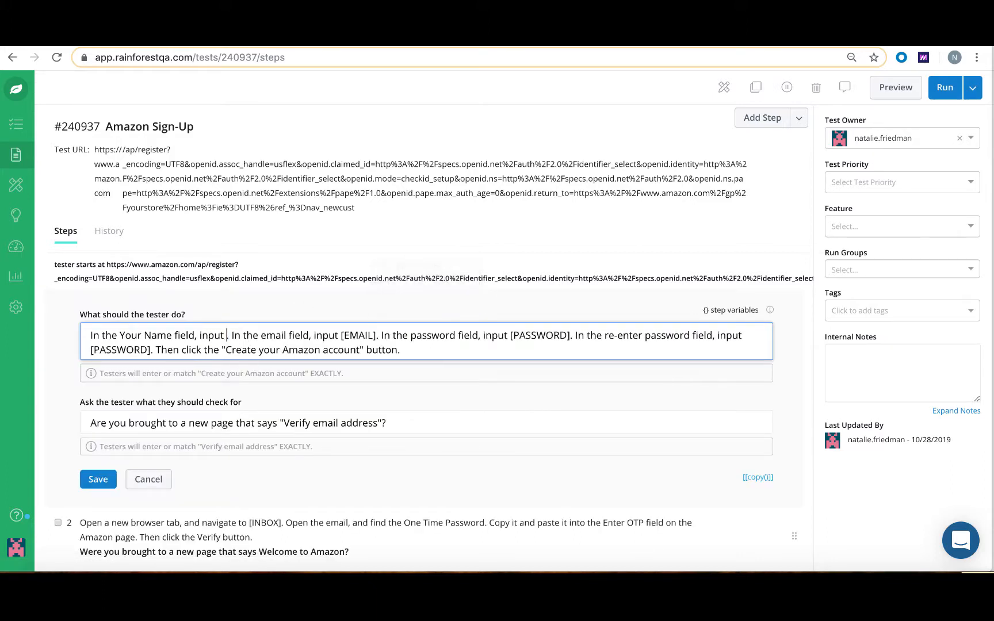
click(715, 311)
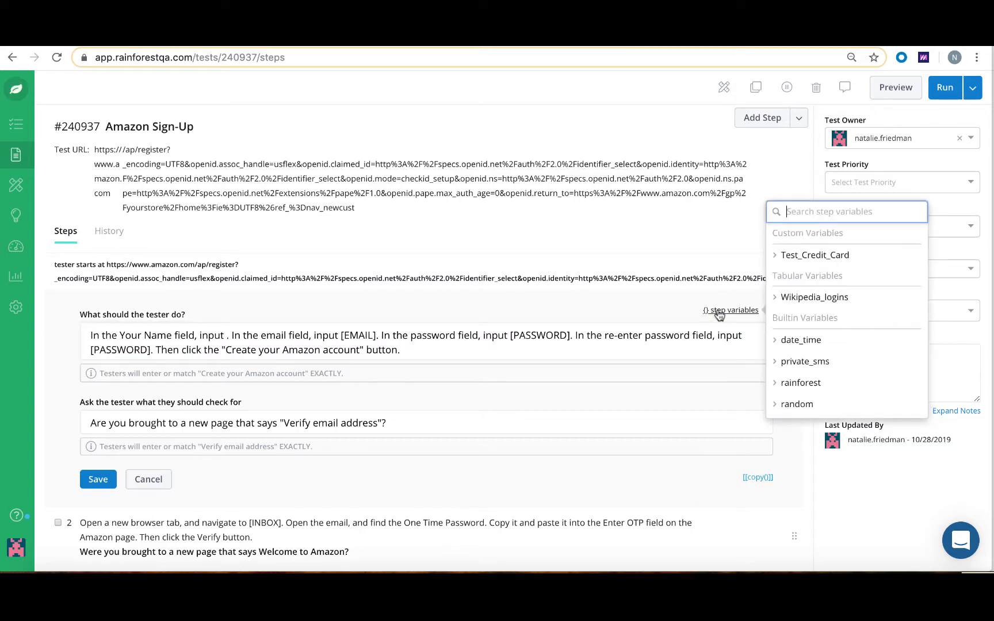
scroll(779, 342, down, 2)
click(779, 347)
scroll(778, 348, down, 3)
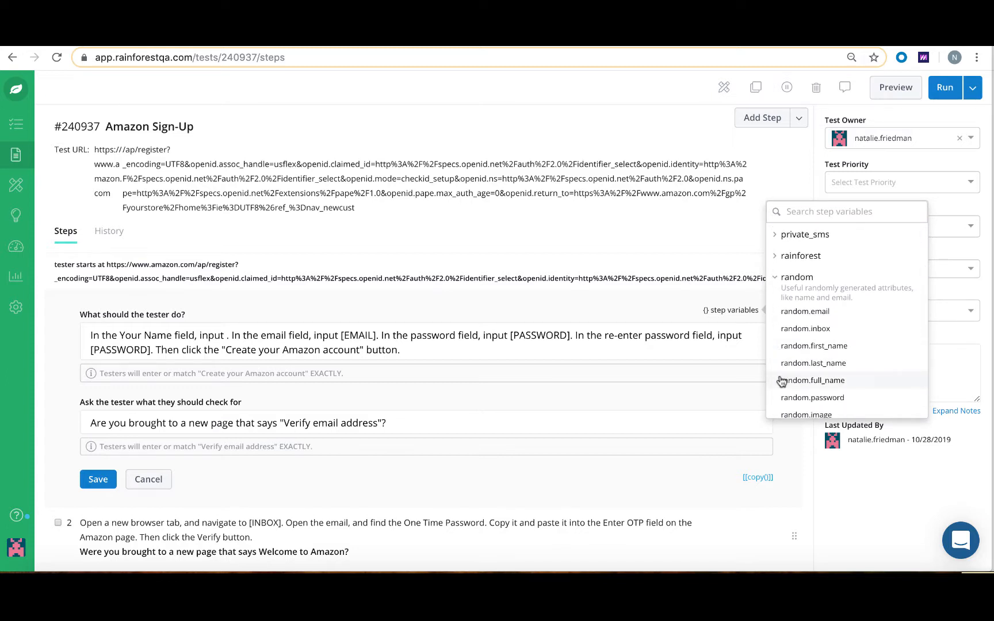
click(781, 381)
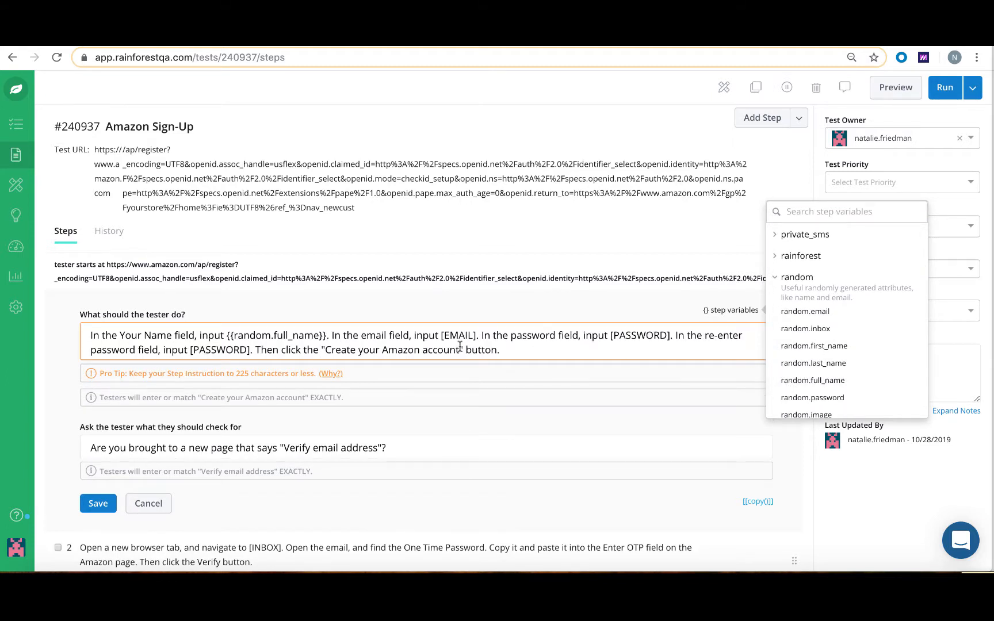
- Replace the [EMAIL] placeholder in the step 1 instruction with the step variable {{random.email}}
drag(443, 339, 480, 339)
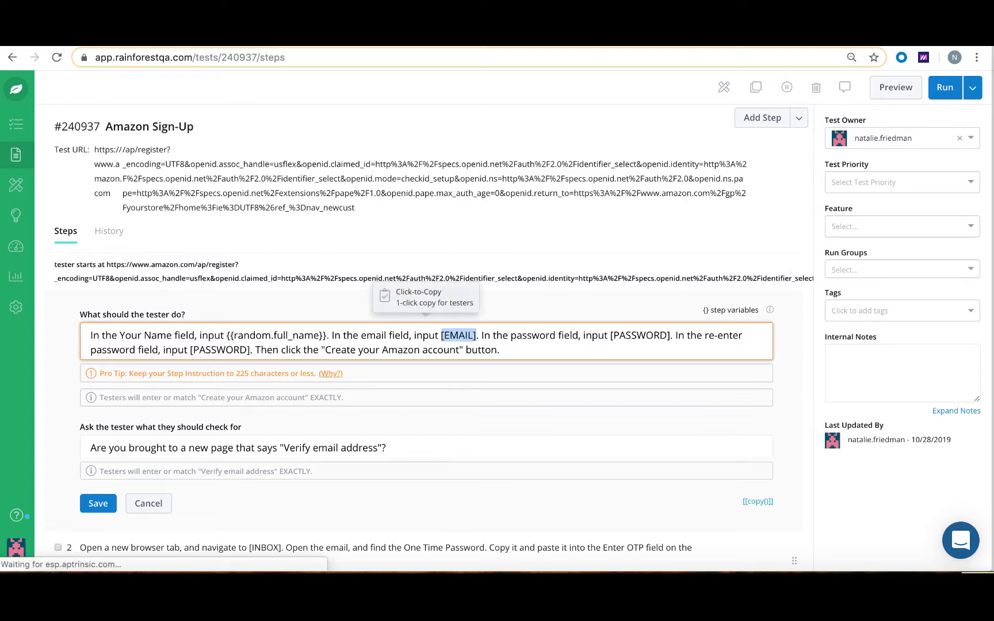
key(BackSpace)
click(740, 311)
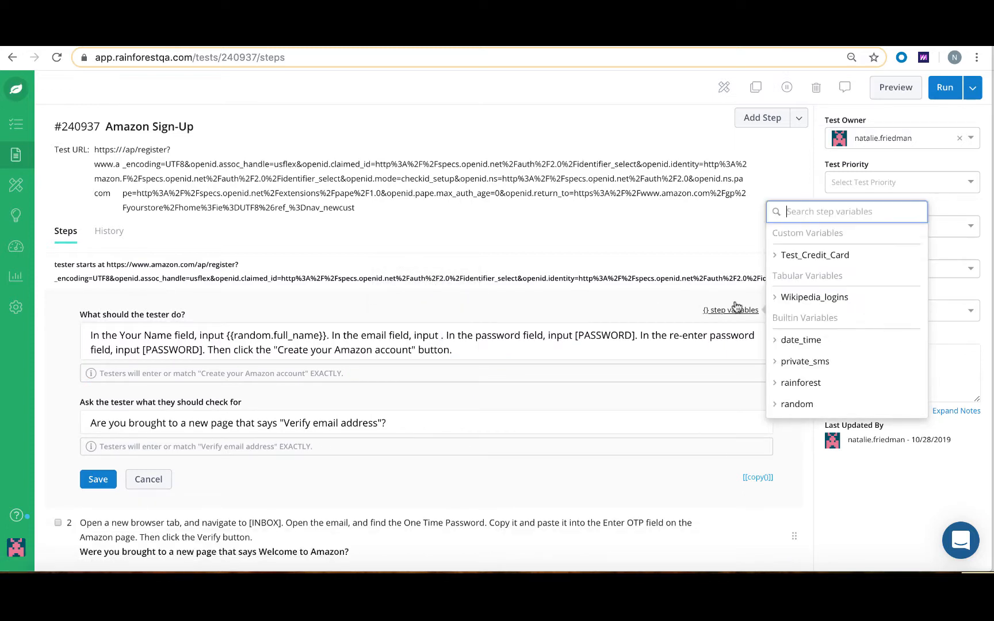
click(796, 403)
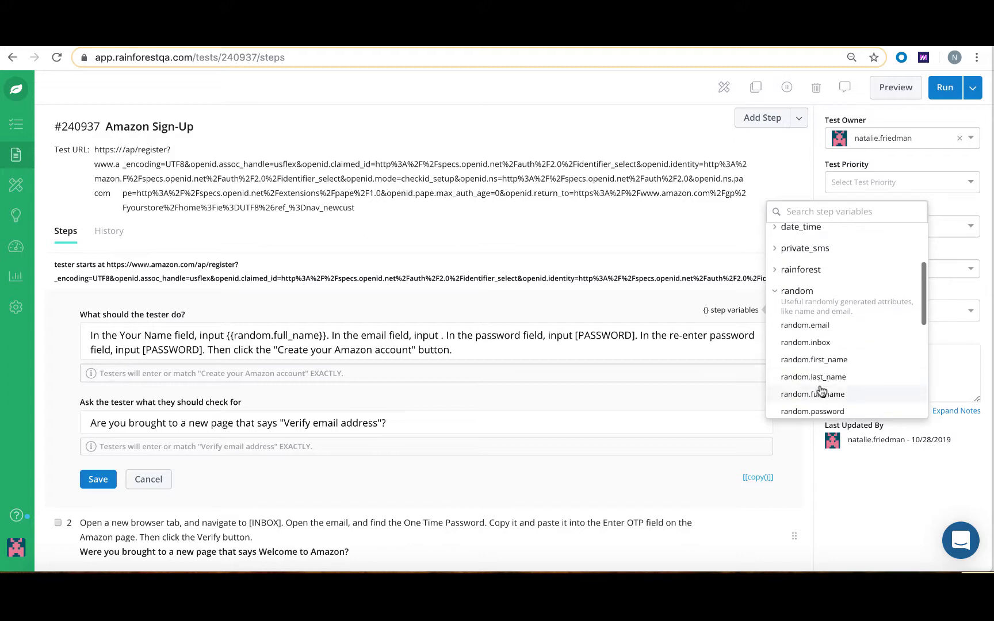
click(811, 326)
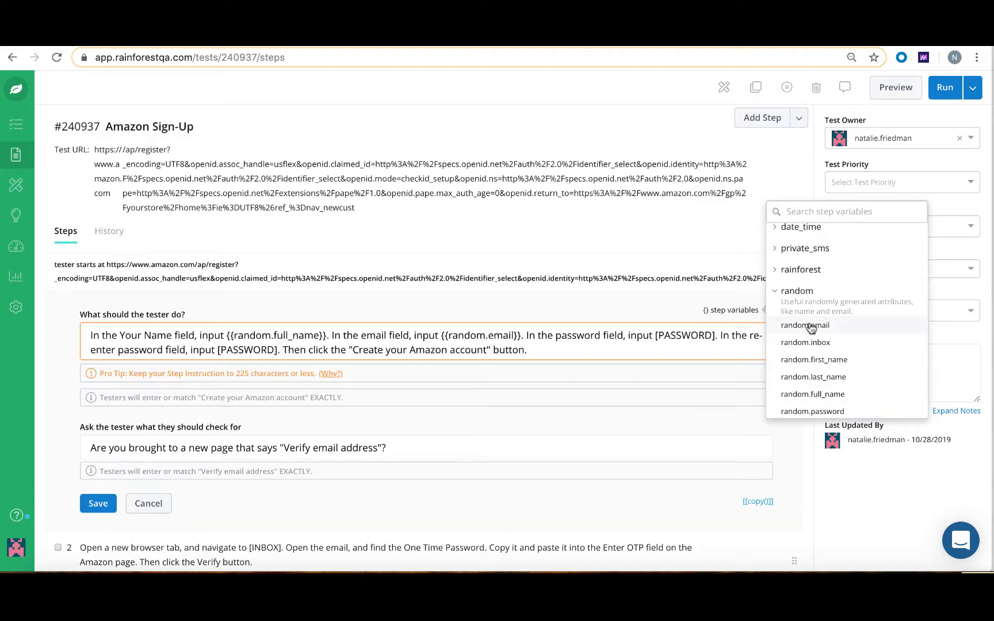
- Replace both [PASSWORD] placeholders in the step 1 instruction with the step variable {{random.password}} and save the step
click(638, 347)
drag(656, 336, 714, 335)
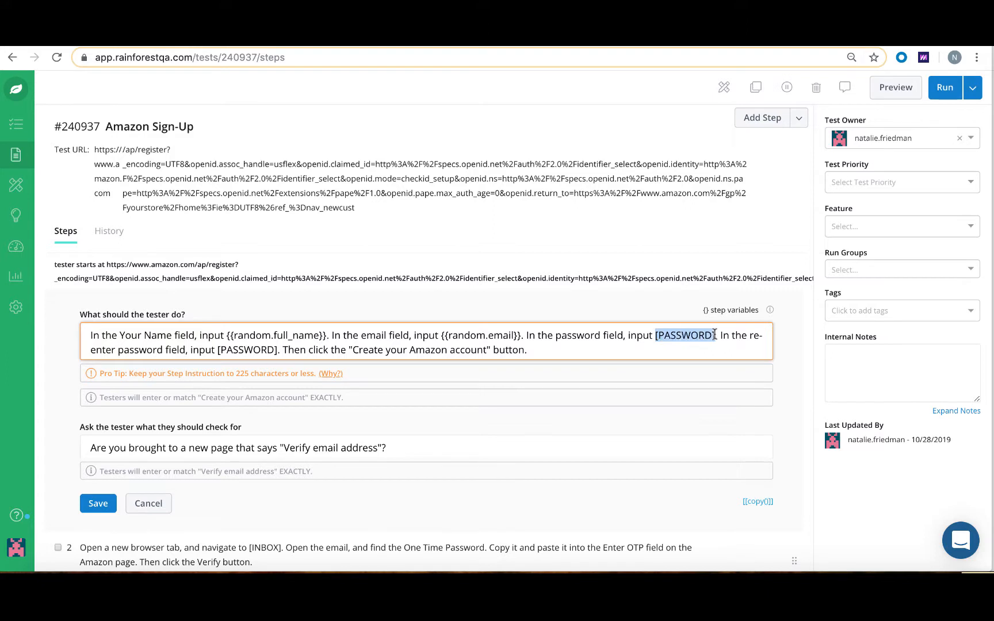
key(BackSpace)
click(726, 311)
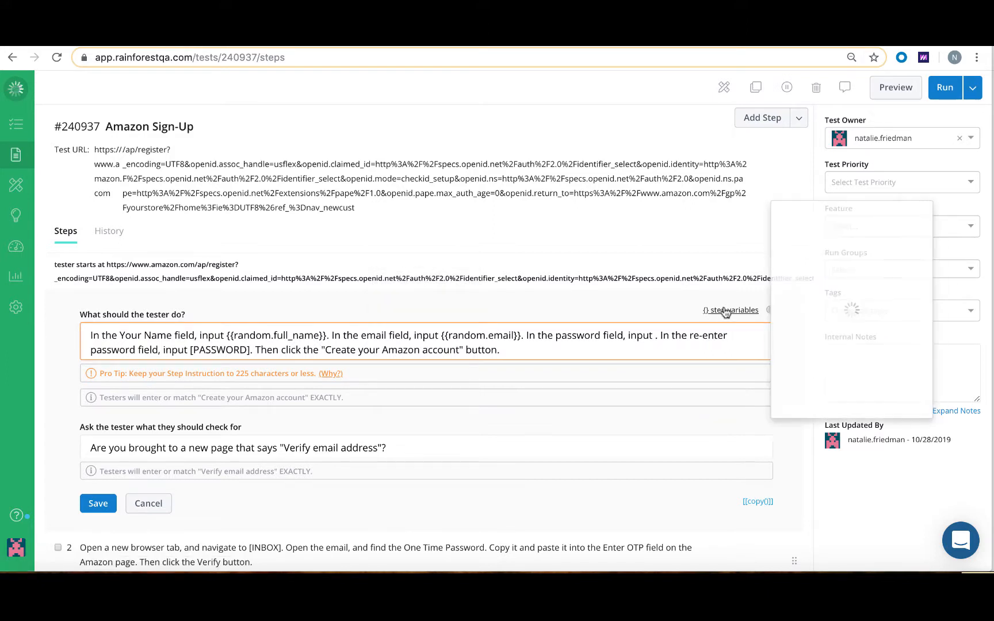
click(789, 383)
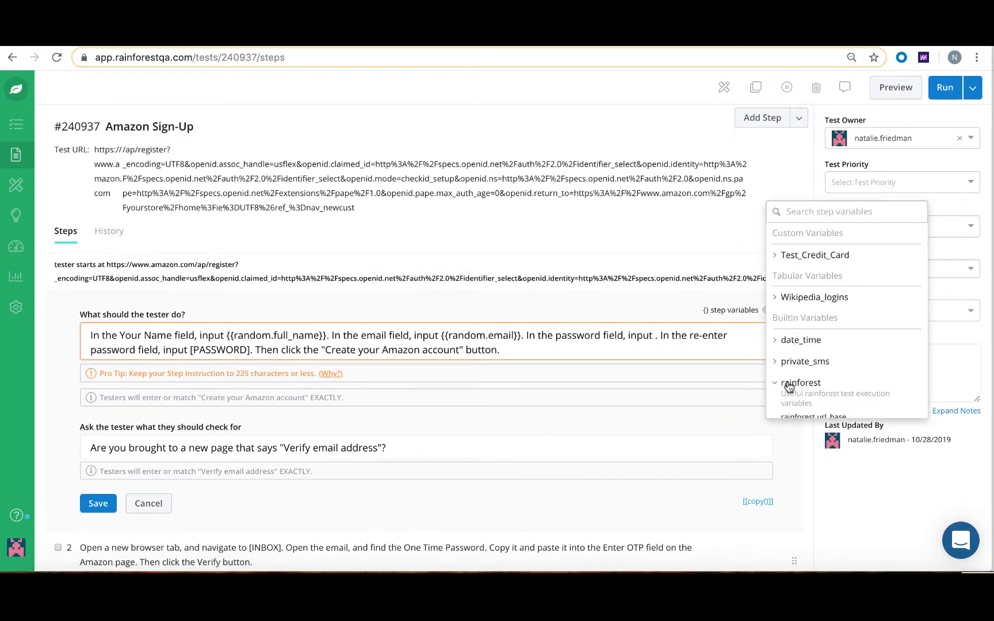
scroll(787, 387, down, 3)
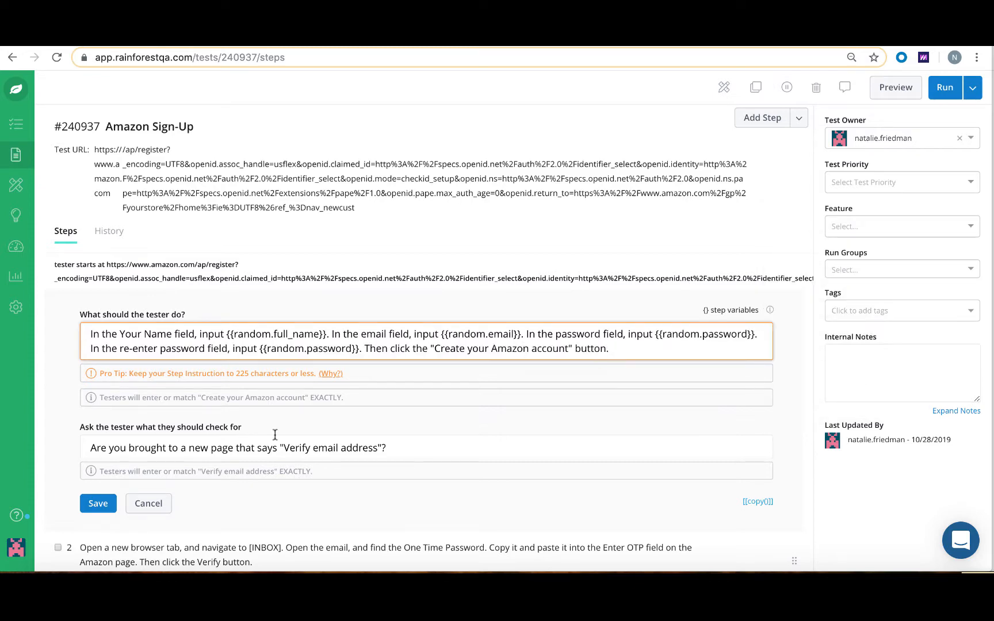
click(98, 503)
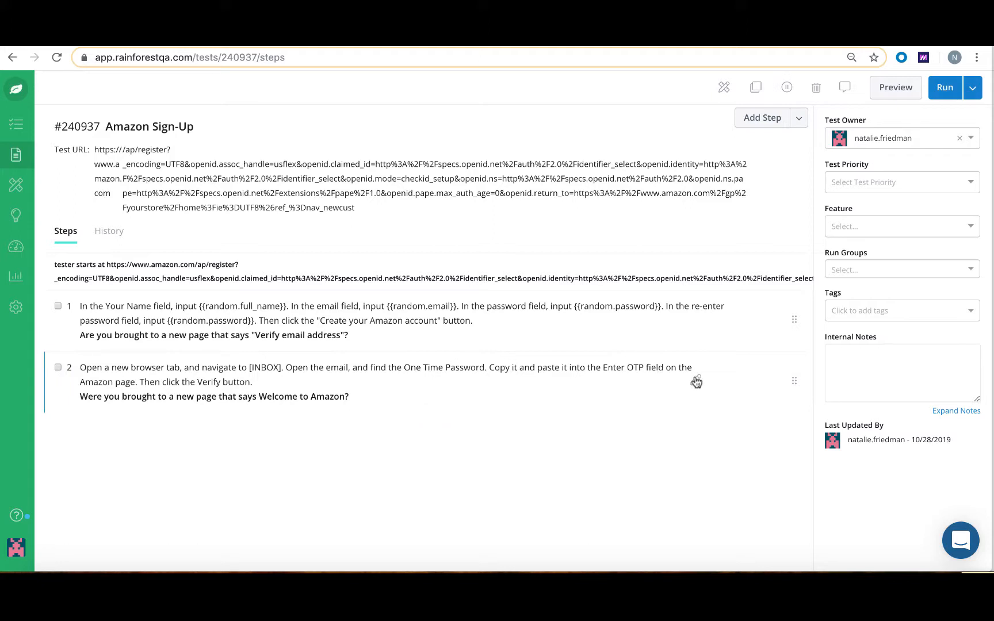
- Edit the instruction of test step 2, replacing the [INBOX] placeholder with the built-in step variable {{random.inbox}}
click(696, 382)
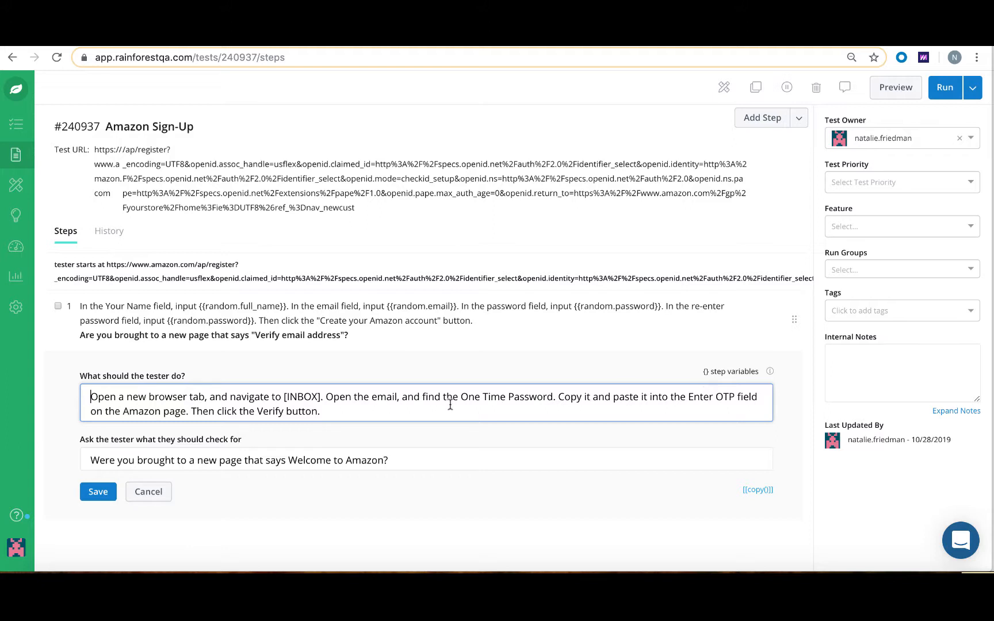
drag(320, 397, 283, 397)
key(BackSpace)
click(729, 372)
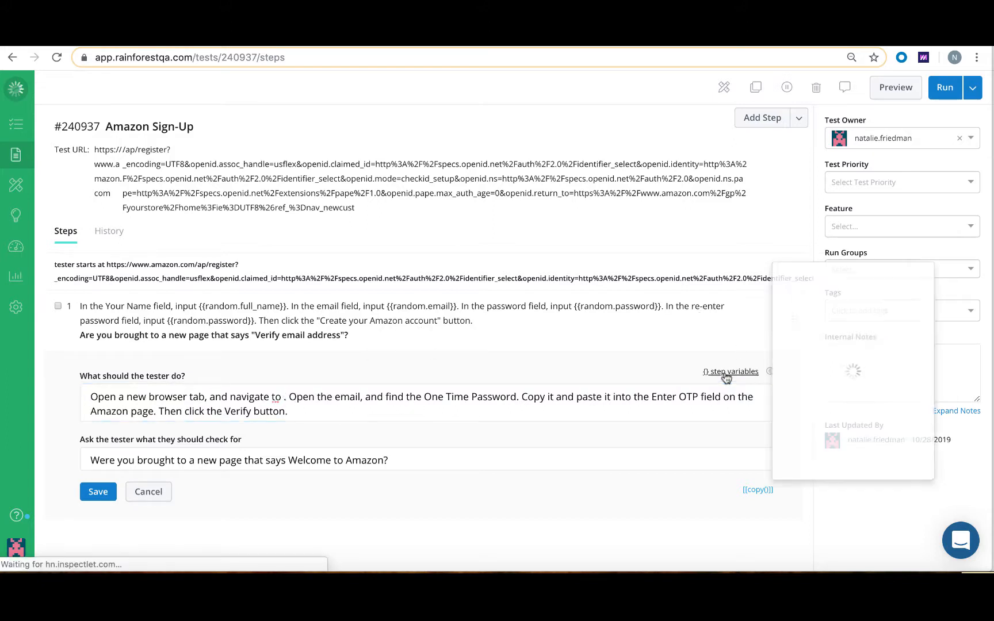
scroll(789, 426, down, 2)
click(791, 402)
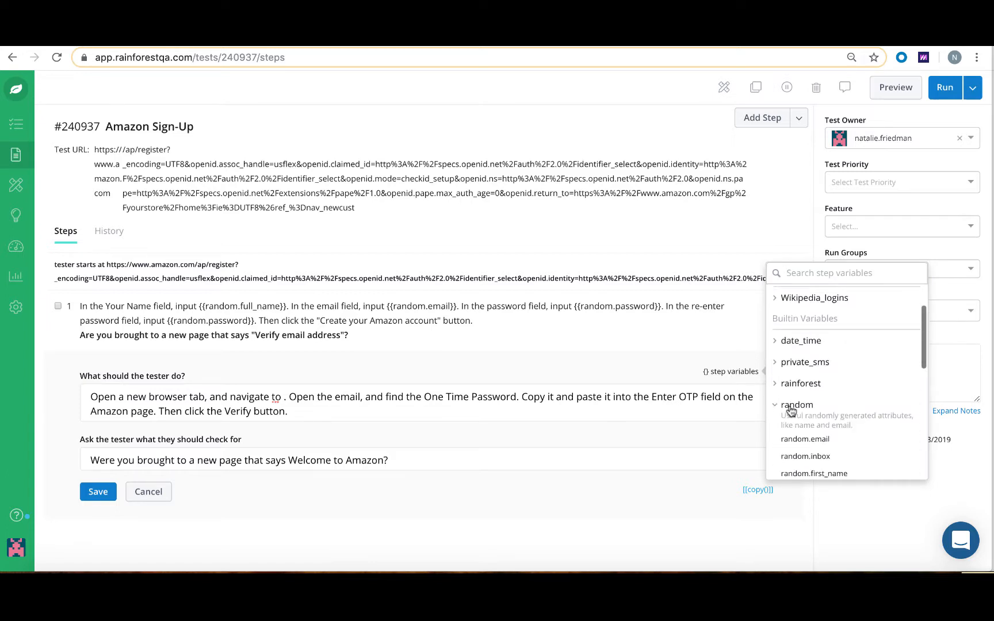
scroll(793, 404, down, 2)
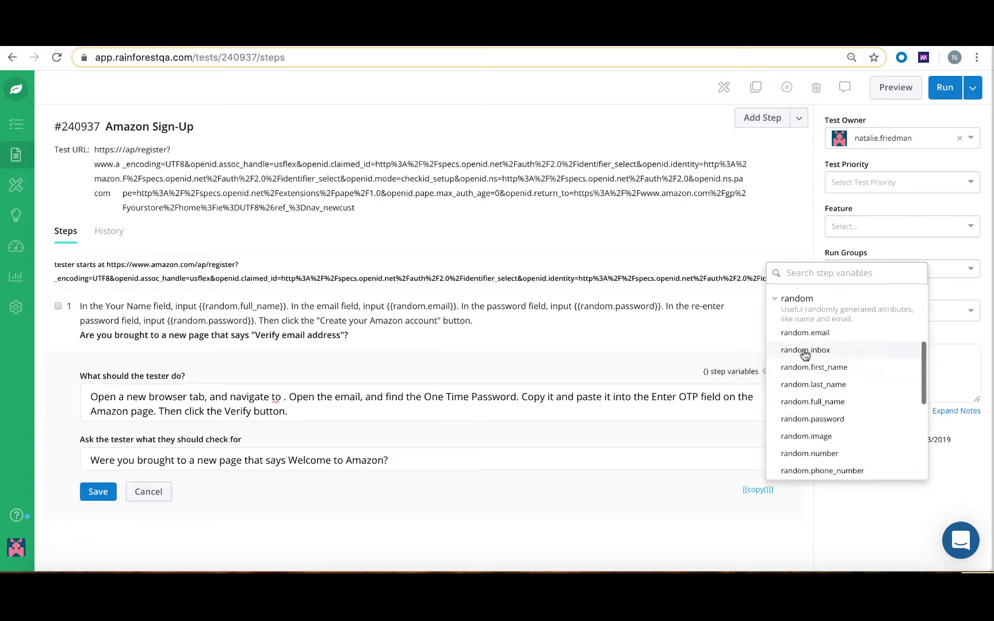
click(805, 351)
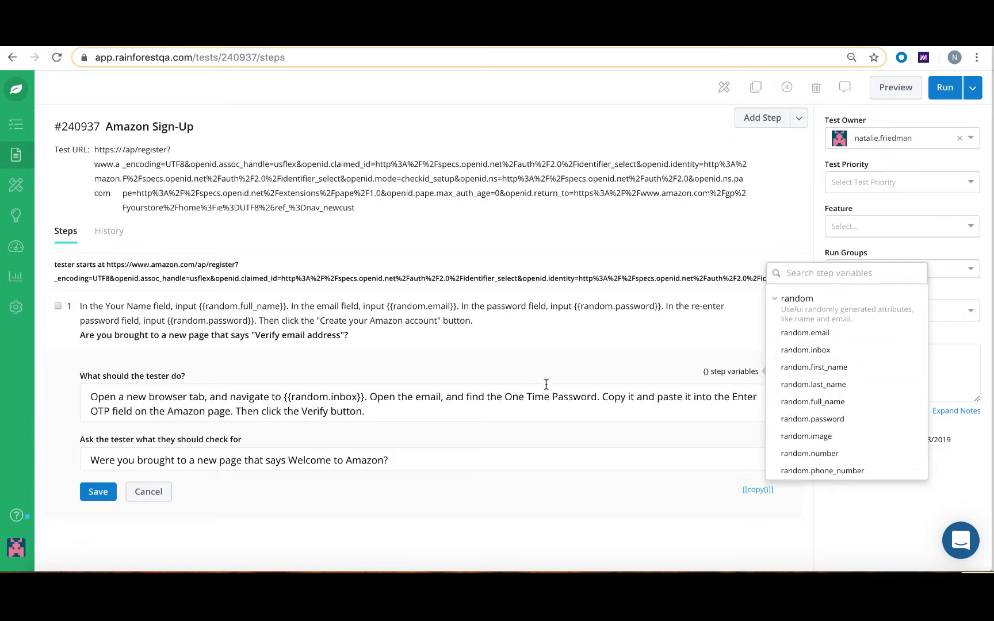
- Make the {{random.inbox}} variable in step 2 click-to-copy for testers and save the step
click(443, 413)
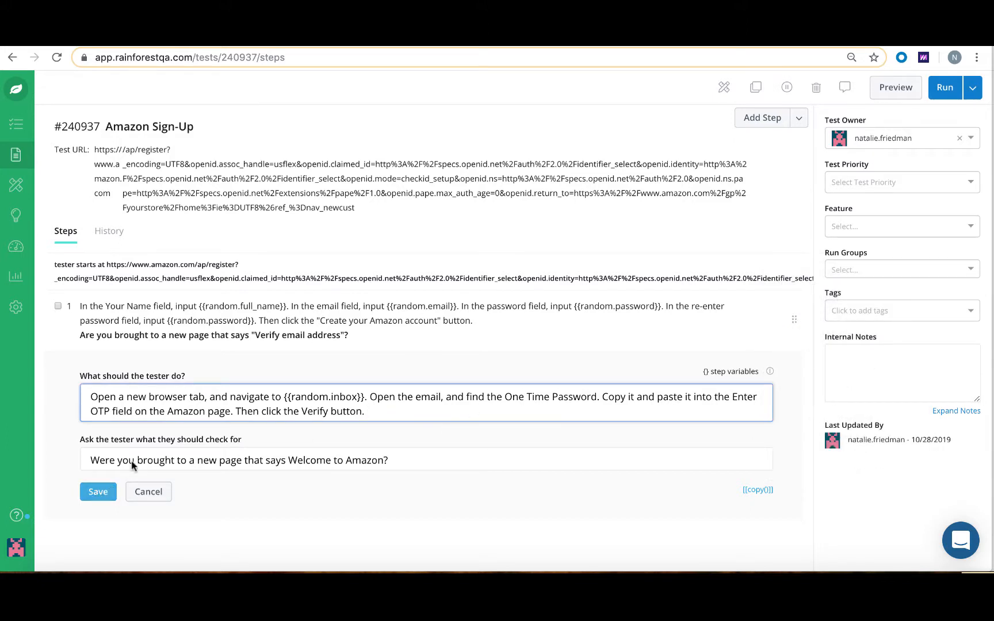
drag(284, 397, 365, 396)
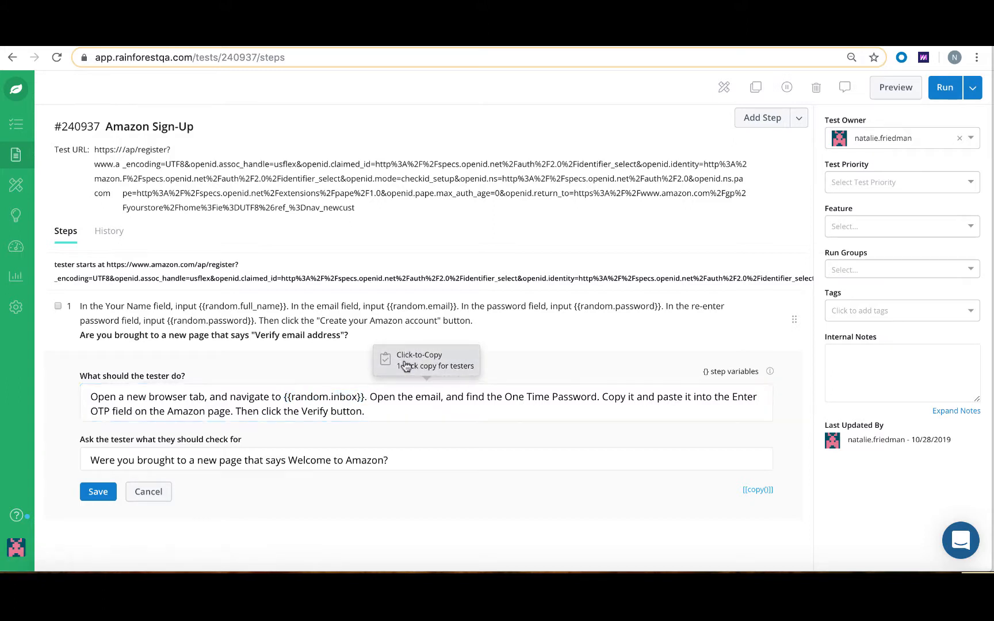
click(405, 366)
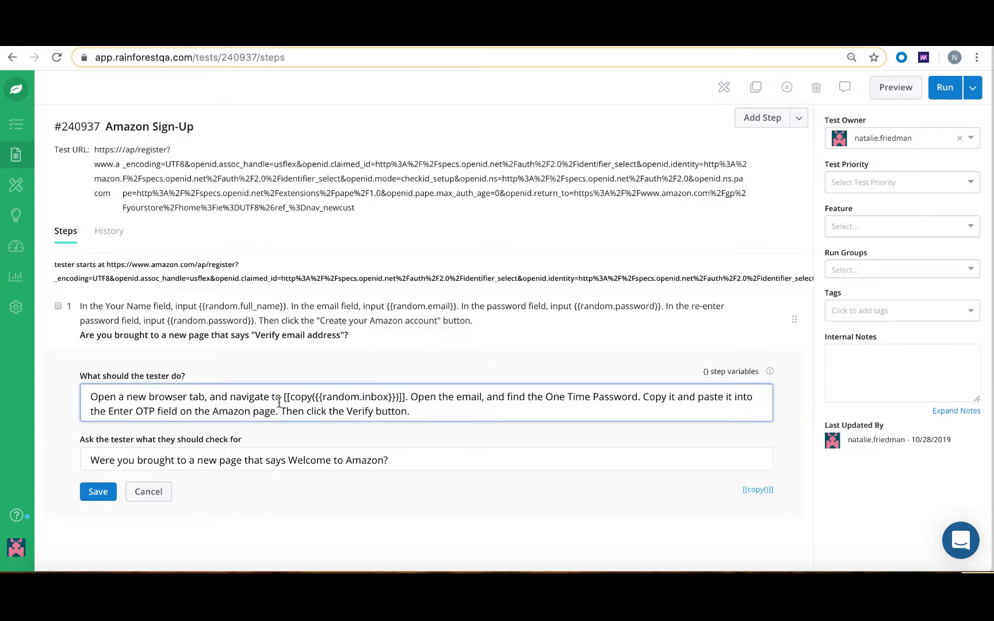
click(98, 492)
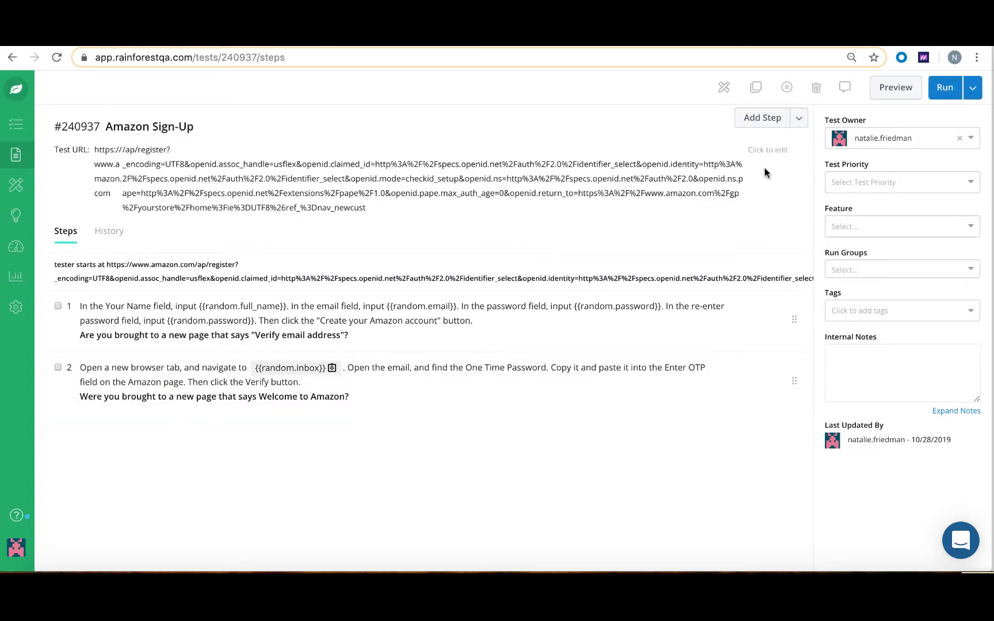
- Start a preview of the test on the first HD Chrome desktop VM and accept the tester guidelines
click(888, 91)
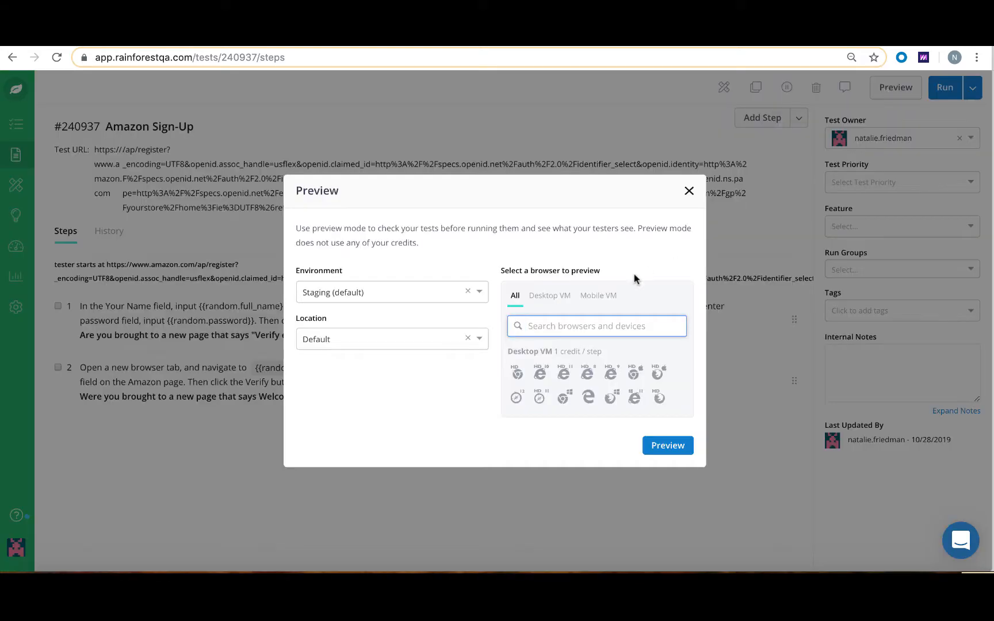
click(517, 373)
click(667, 444)
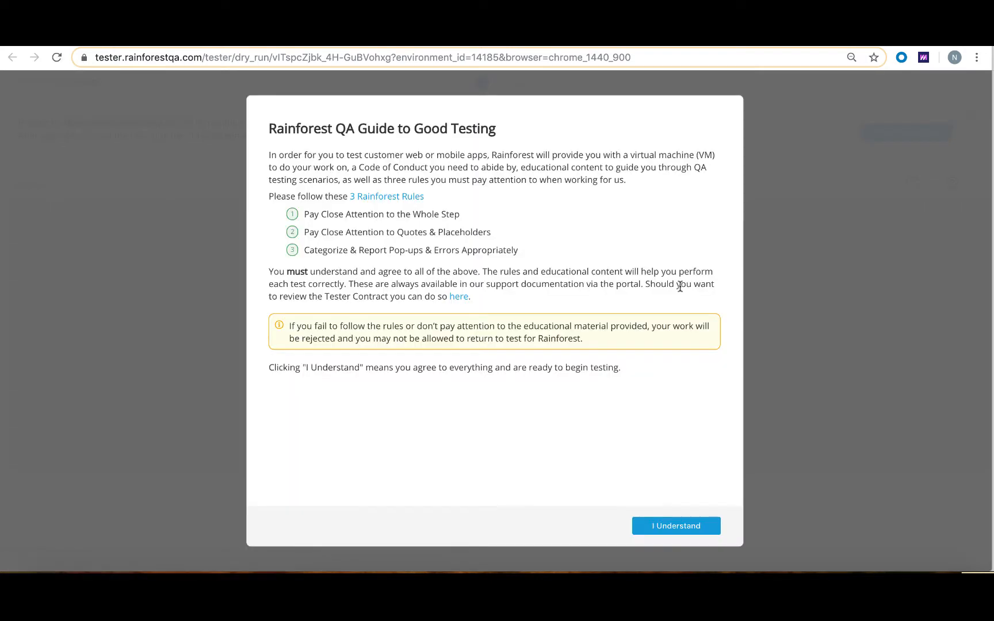
click(677, 525)
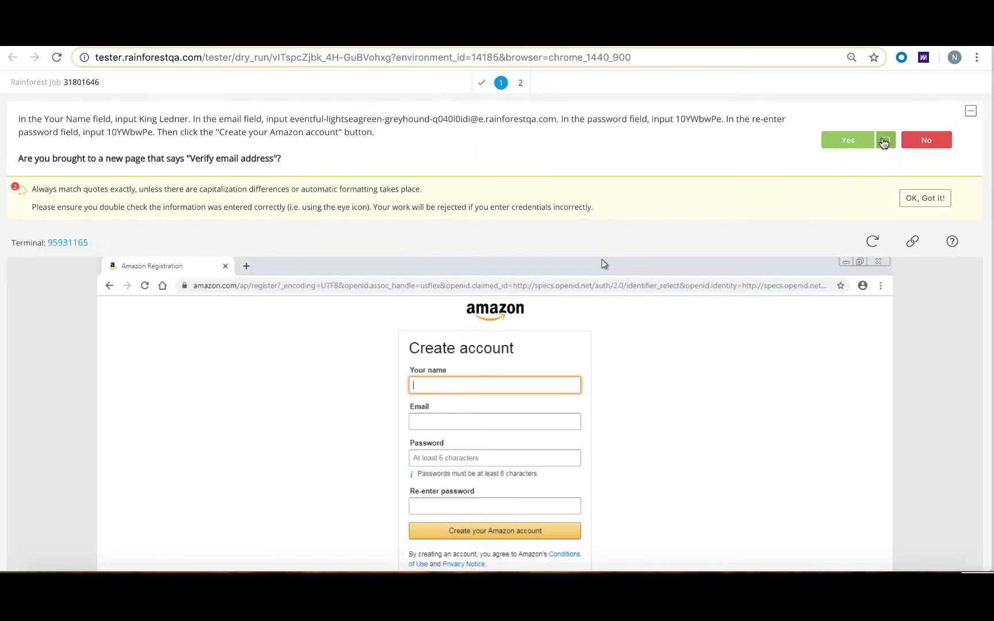
- Fill in the Your name and Email fields of the Amazon registration form with the generated name and email from the step 1 instruction
scroll(452, 226, down, 1)
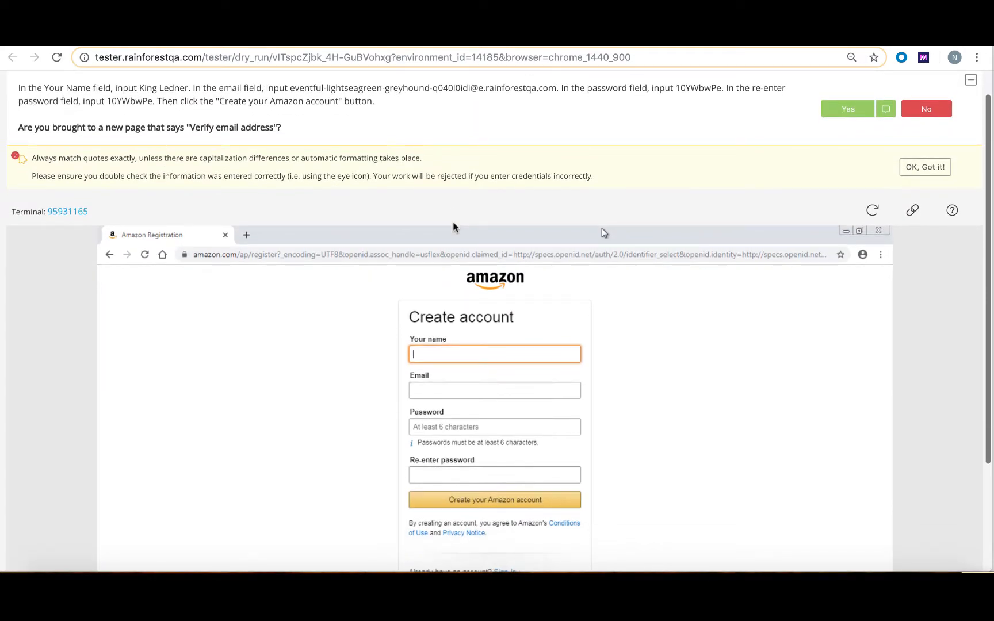
drag(138, 87, 185, 87)
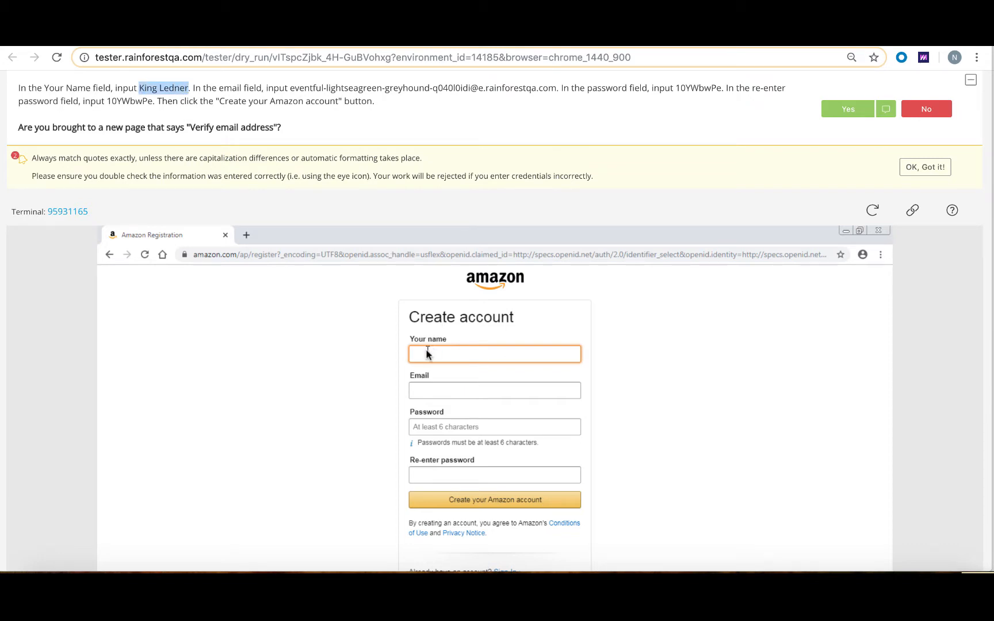
text(King Ledner)
drag(290, 89, 557, 92)
key(ctrl+c)
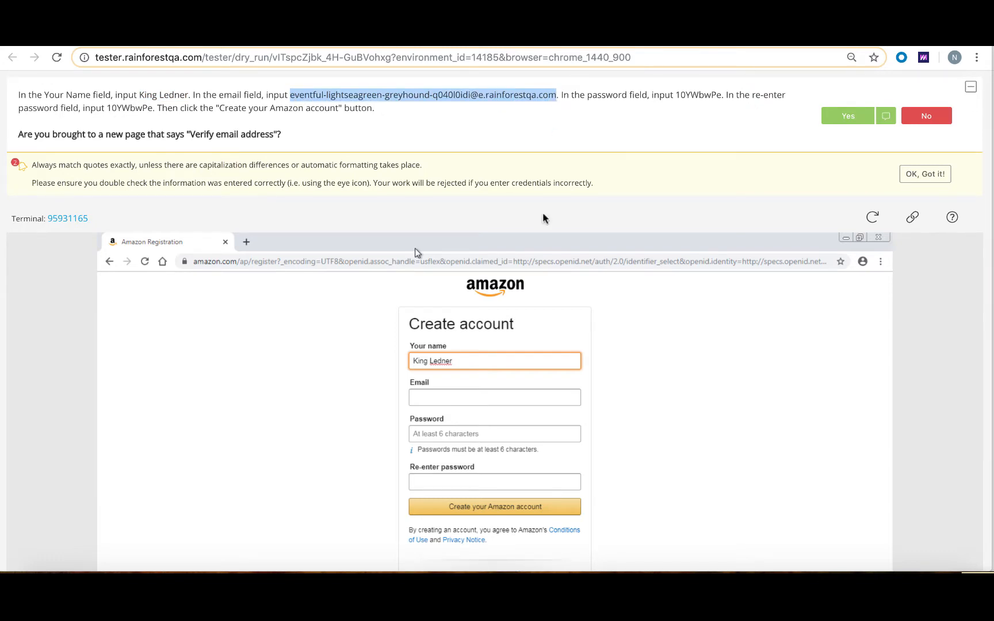
click(476, 398)
key(ctrl+v)
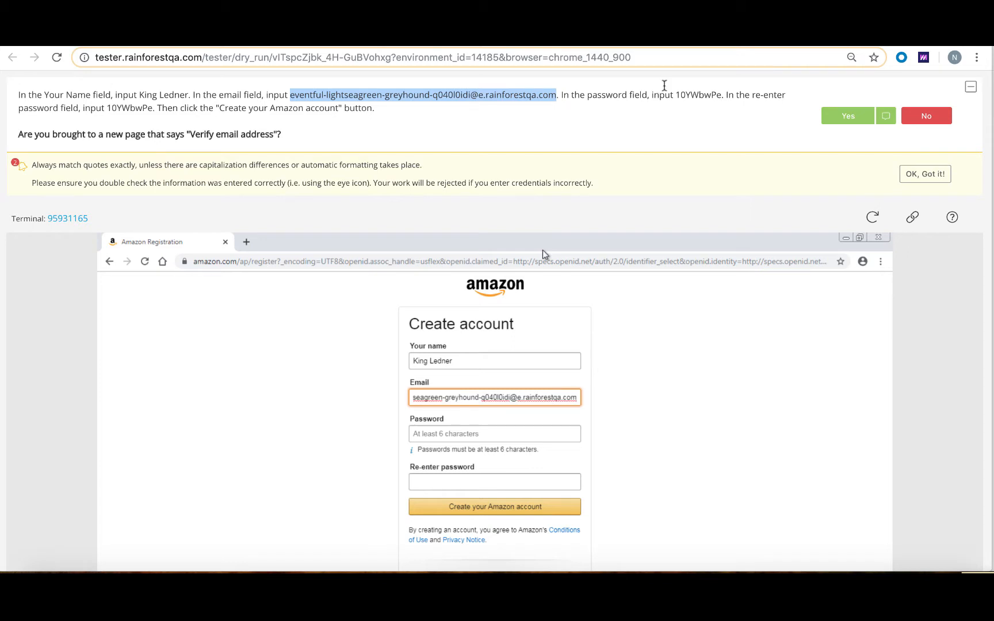
- Submit the Amazon registration with the generated password in both password fields, and answer Yes to the step 1 question
drag(675, 95, 720, 94)
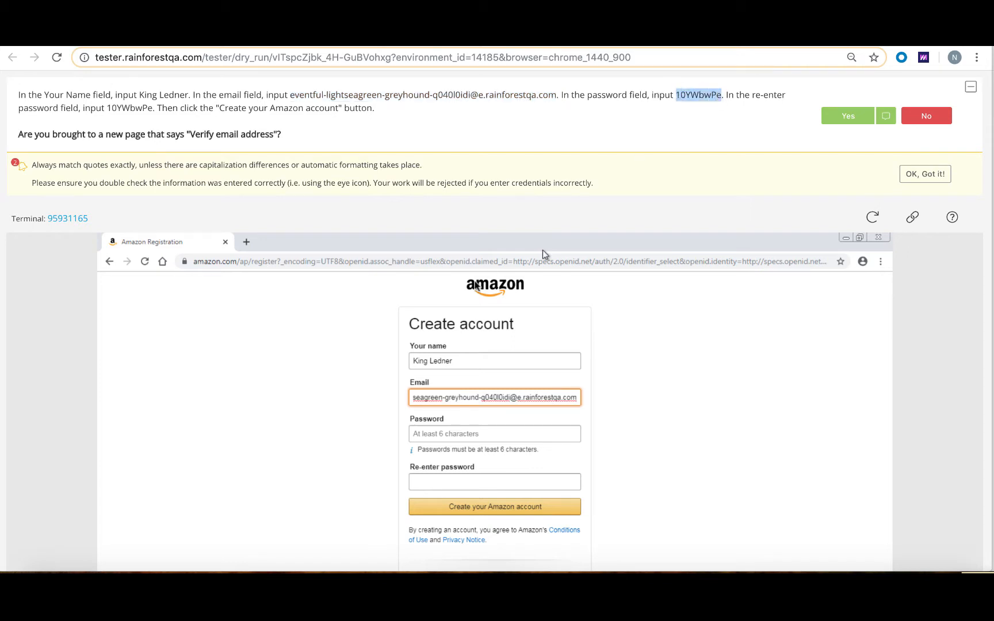
click(441, 433)
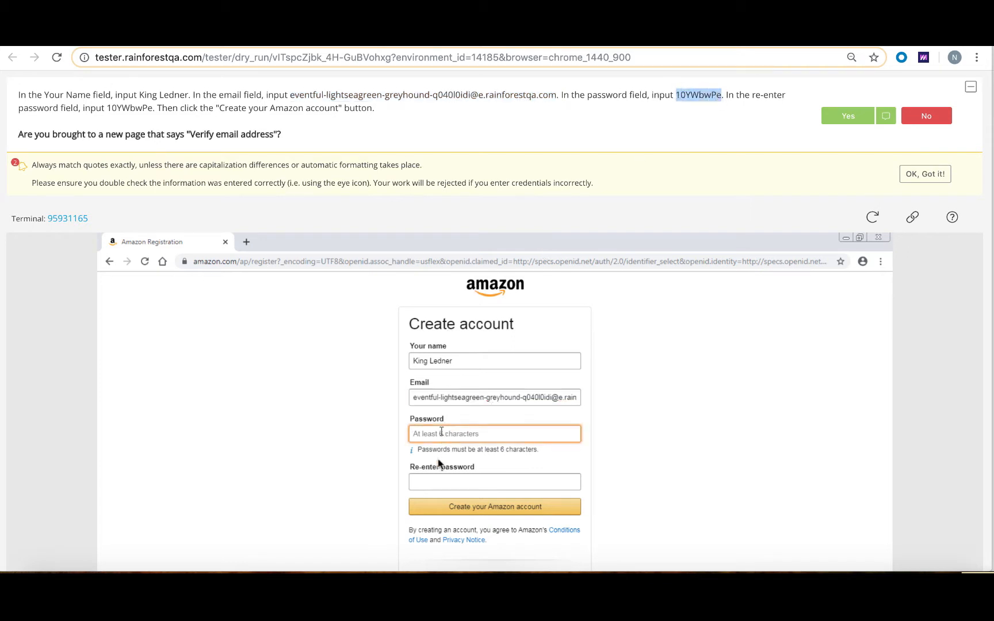
key(ctrl+v)
click(438, 480)
key(ctrl+v)
key(Return)
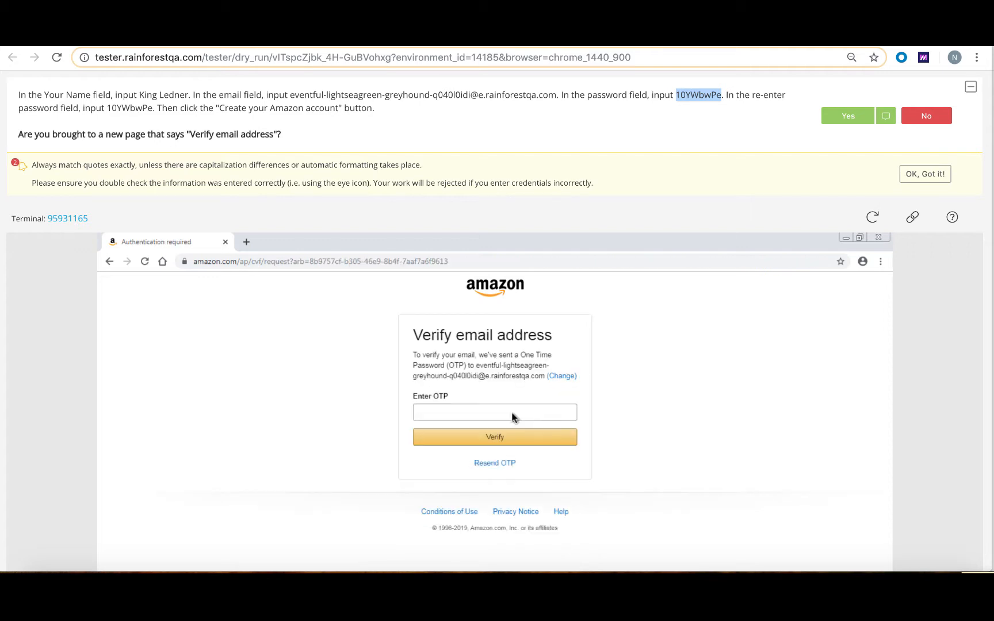
click(850, 118)
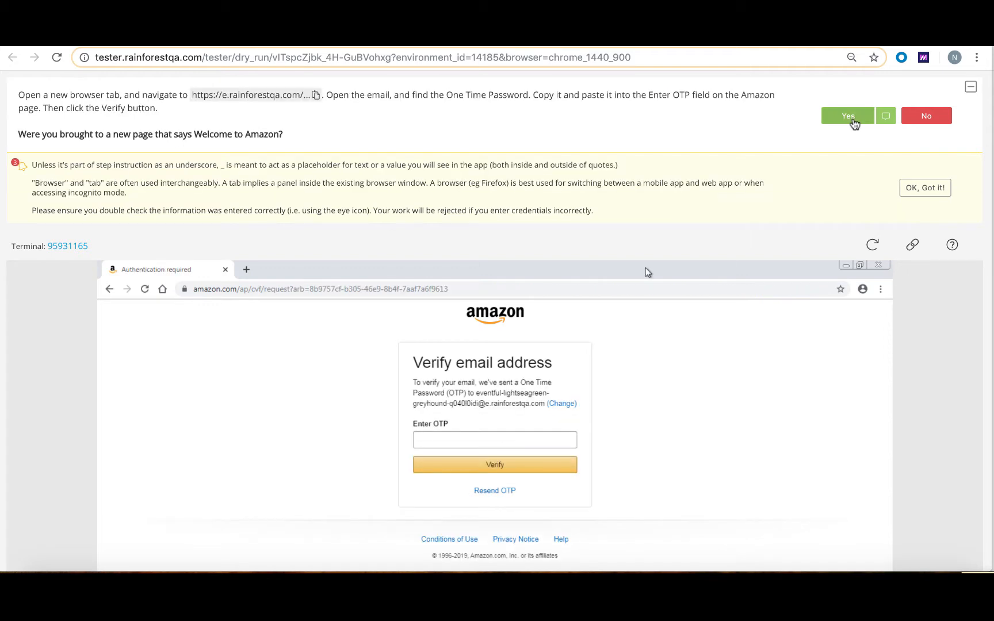
- Load the inbox link from the step 2 instruction in a new tab of the virtual browser and open the "Verify your new Amazon account" email
click(315, 95)
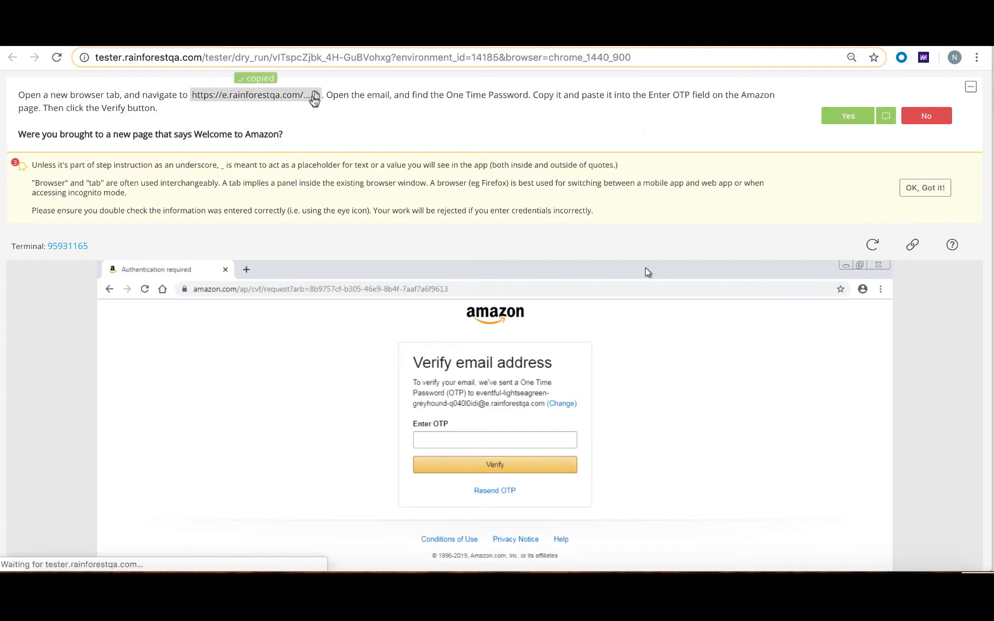
click(246, 269)
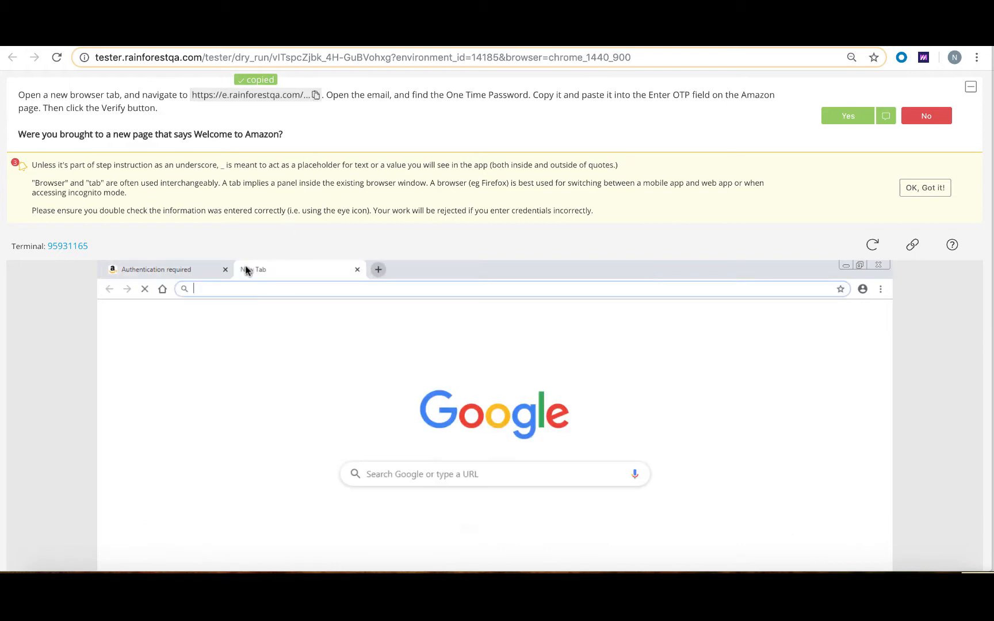
key(ctrl+v)
key(Return)
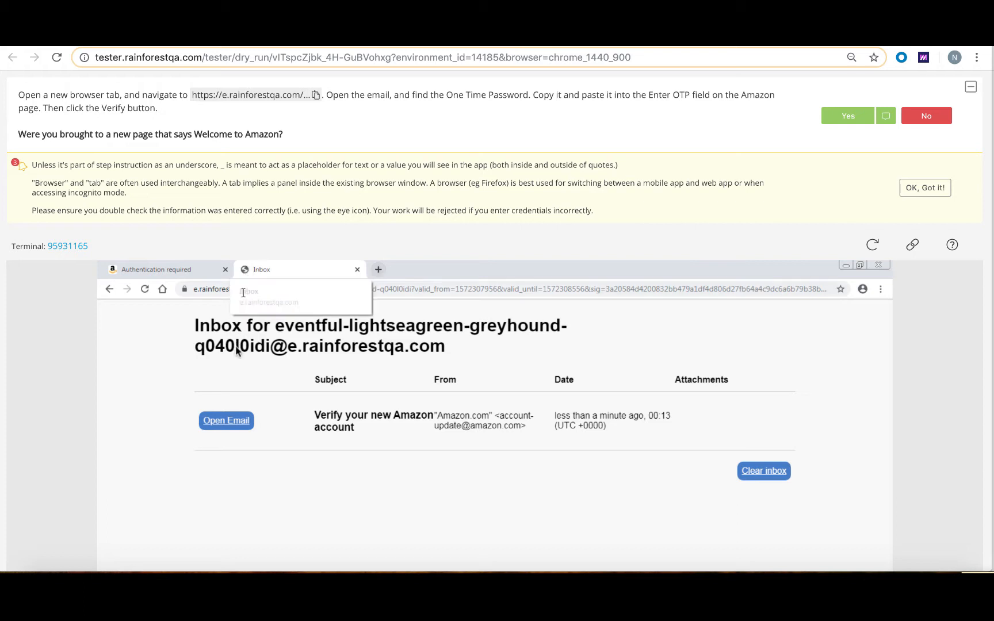
click(231, 419)
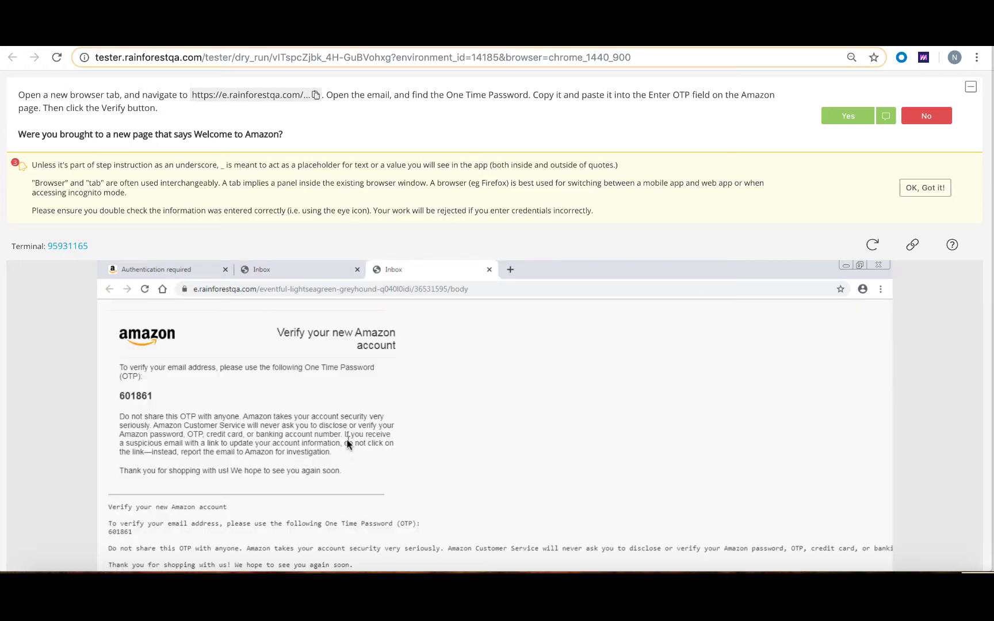
- Copy the One Time Password from the email into the Enter OTP field on the Amazon page and submit it for verification
drag(154, 397, 125, 396)
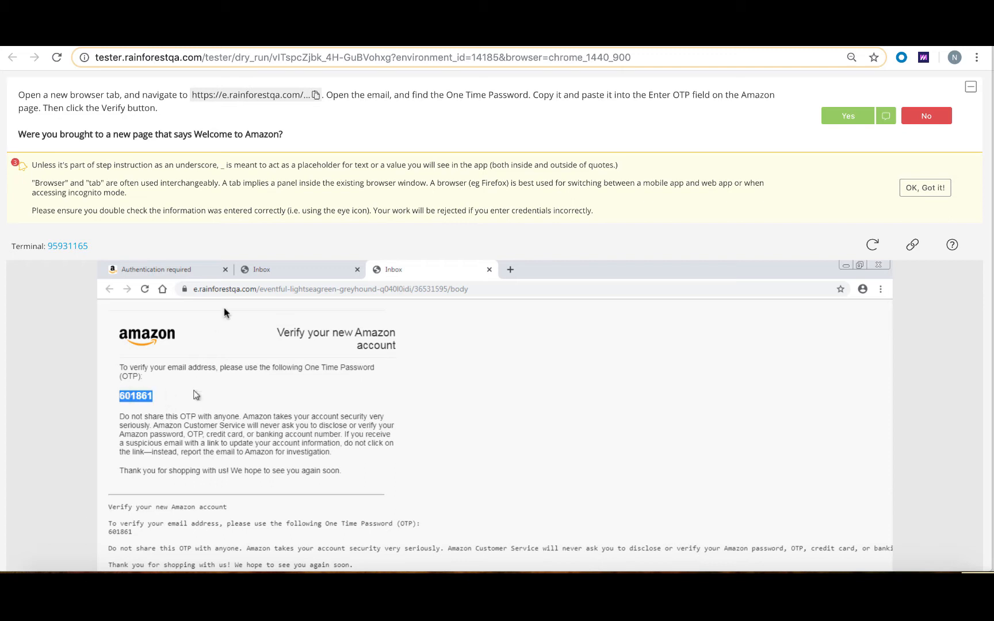
click(193, 272)
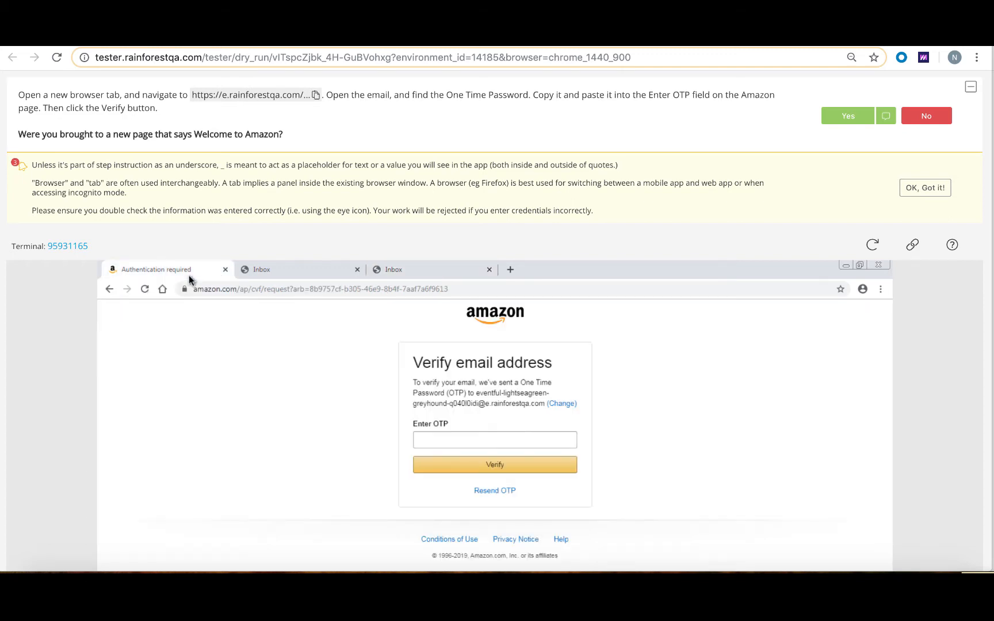
click(448, 438)
key(ctrl+v)
click(471, 465)
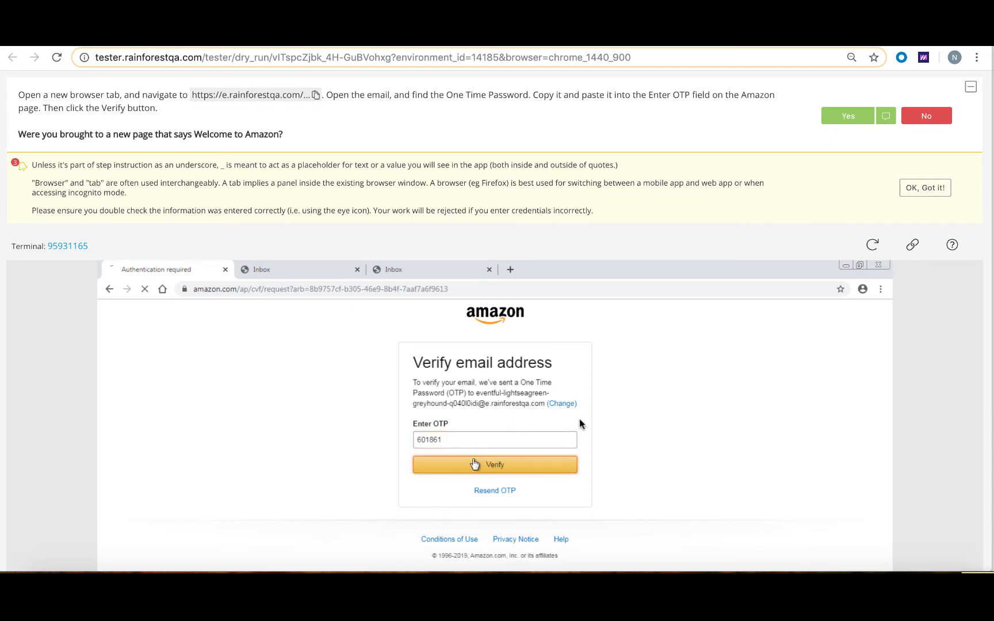